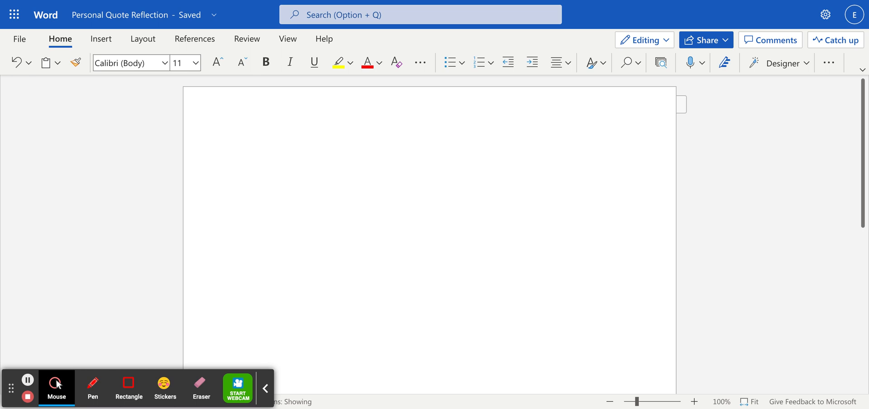
Apply the Normal margin preset from the Layout tab: 1" on every side
click(145, 41)
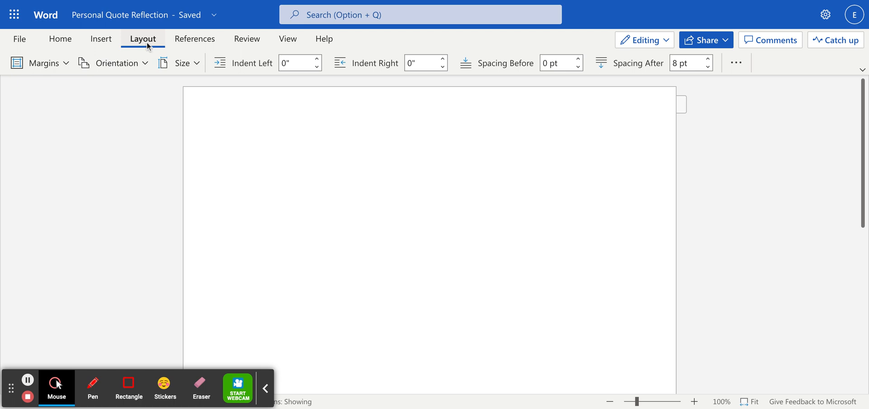
click(50, 67)
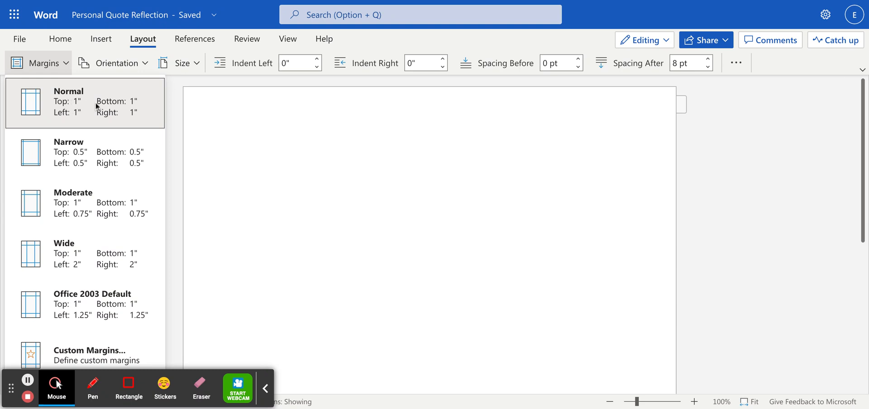
click(112, 112)
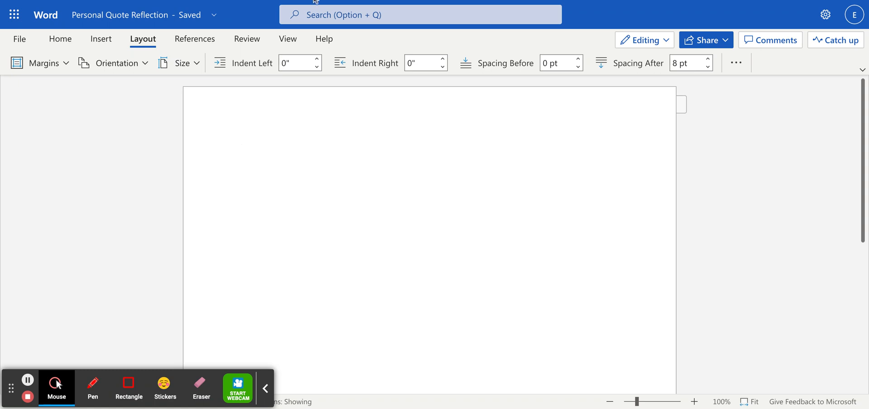
click(72, 45)
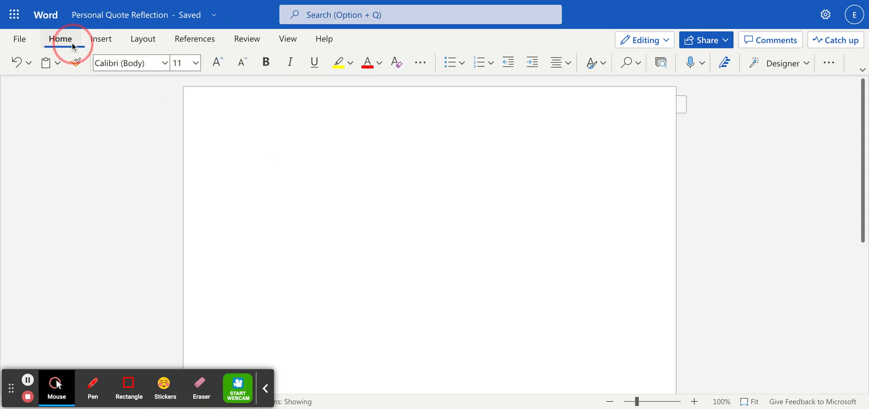
Choose Times New Roman at size 12 and place the cursor on the first line
click(163, 66)
click(155, 146)
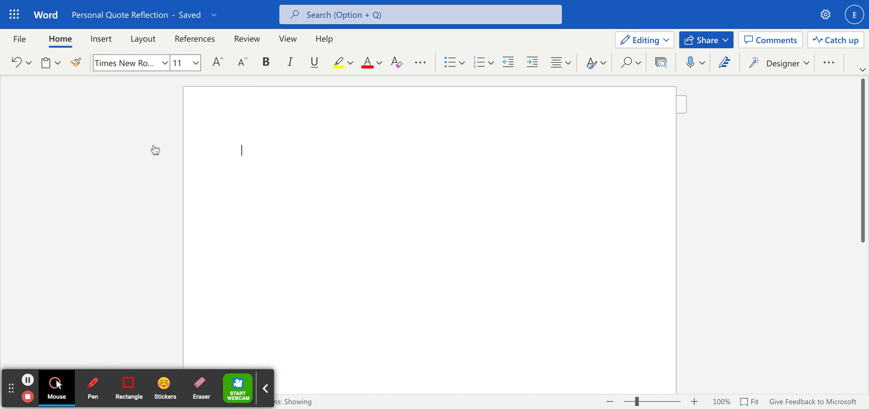
click(196, 63)
click(189, 160)
click(241, 142)
click(256, 146)
click(245, 145)
In Paragraph Options, set line spacing to Double and tick Don't add space between paragraphs
right_click(272, 148)
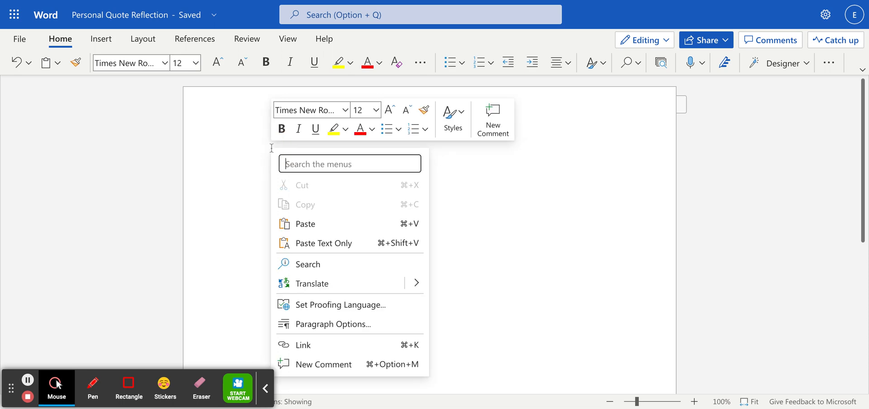
click(337, 324)
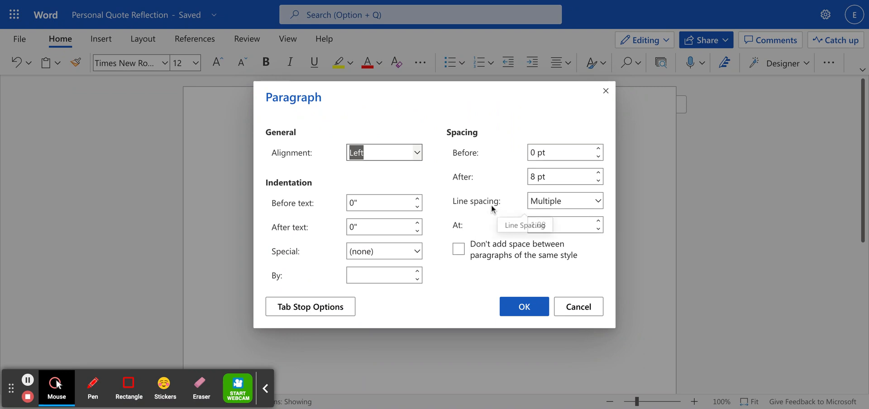
click(533, 202)
click(559, 257)
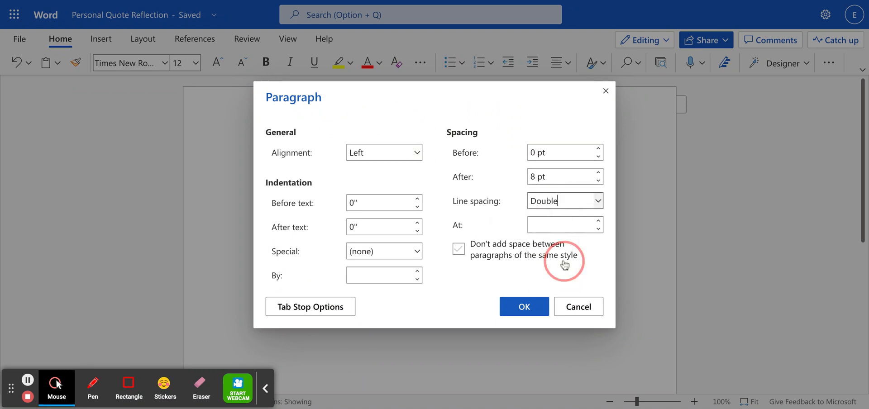
click(487, 245)
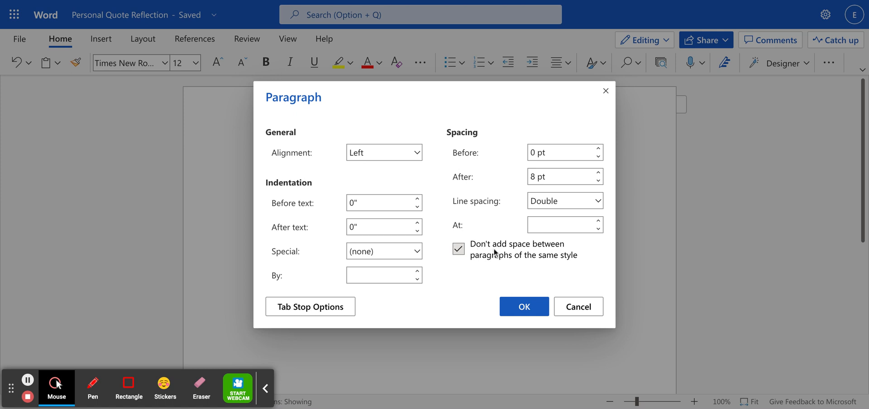
click(554, 260)
click(470, 257)
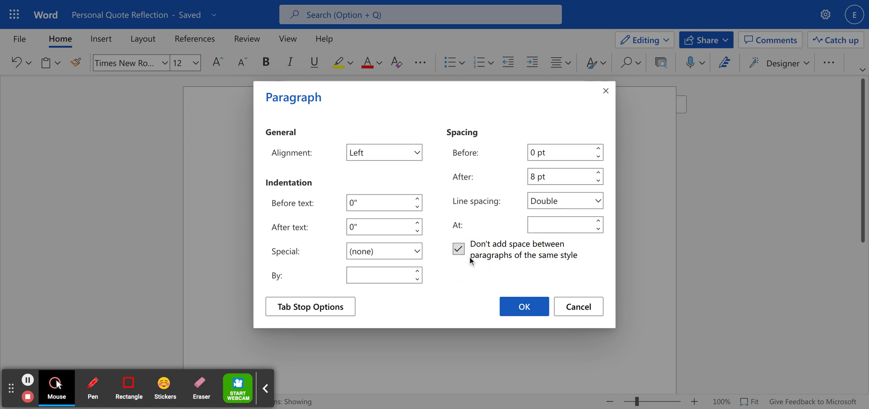
click(522, 309)
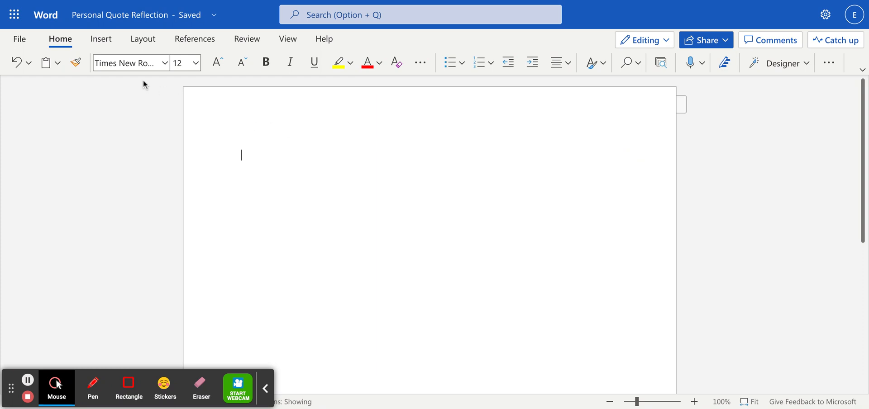
Reset the text to Times New Roman at size 12
click(104, 42)
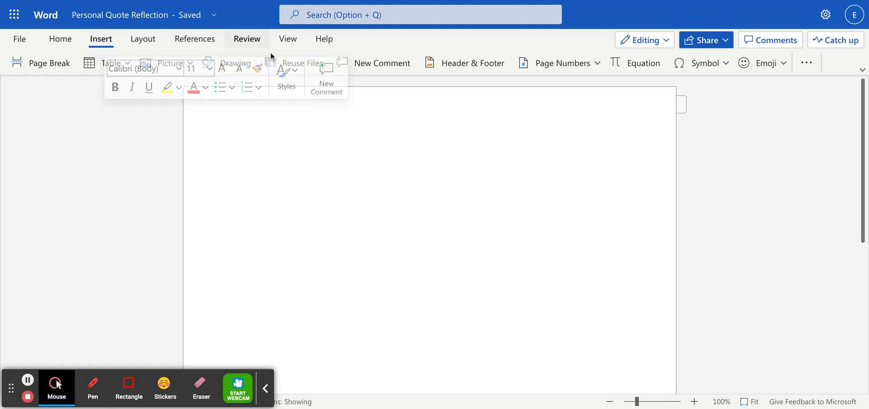
click(209, 69)
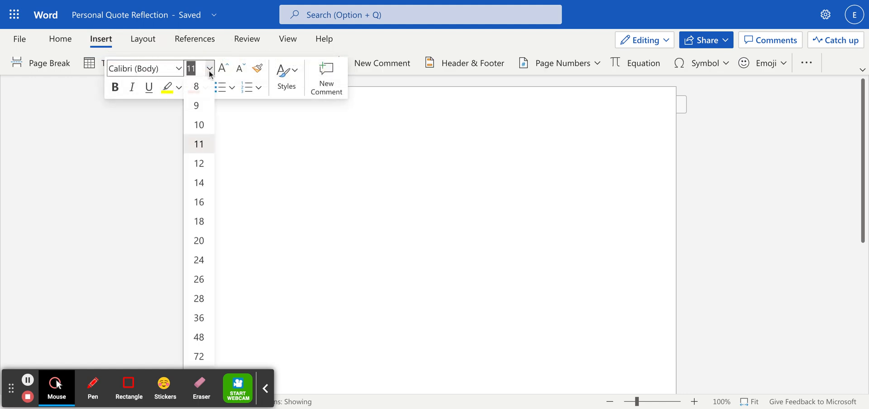
click(198, 164)
click(178, 68)
click(145, 150)
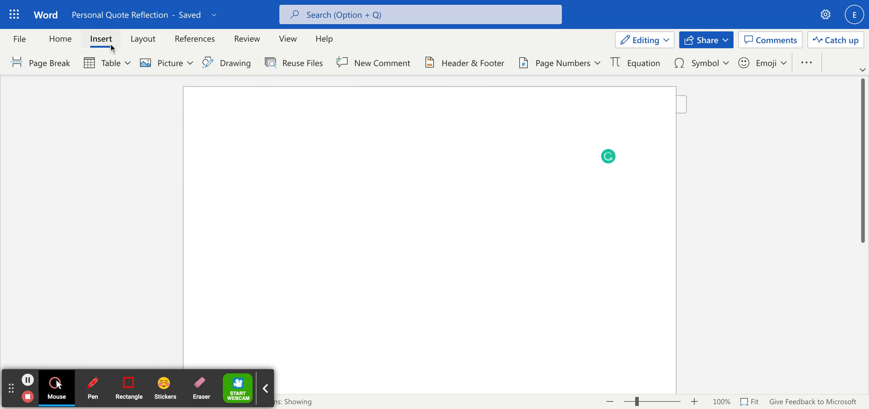
Insert a top-right header page number preceded by the author's last name, then close the header
click(540, 67)
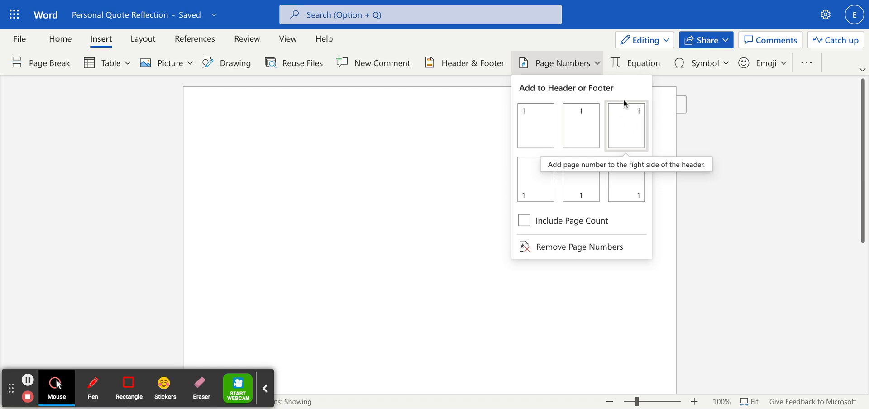
click(631, 114)
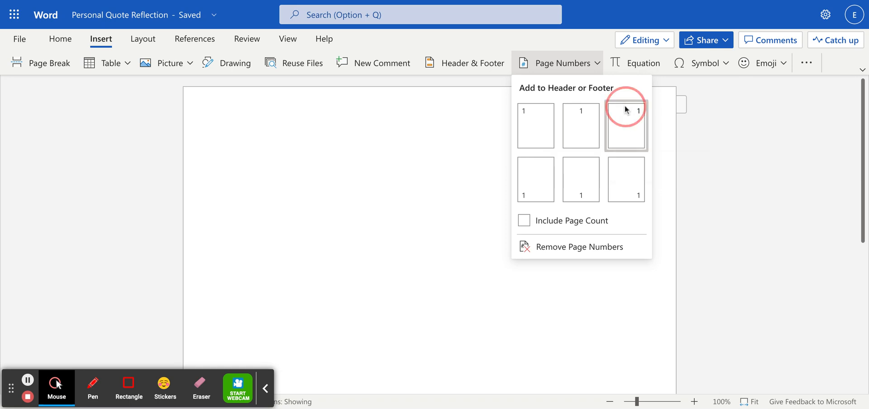
click(599, 93)
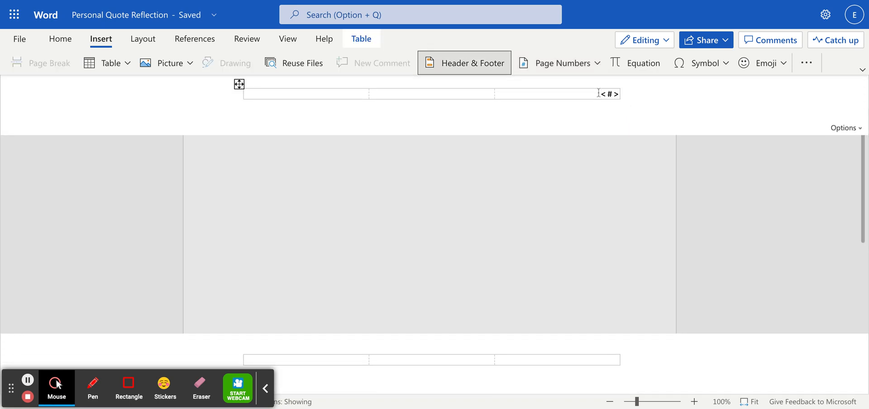
text(Wijnaendts 1)
click(712, 161)
click(691, 109)
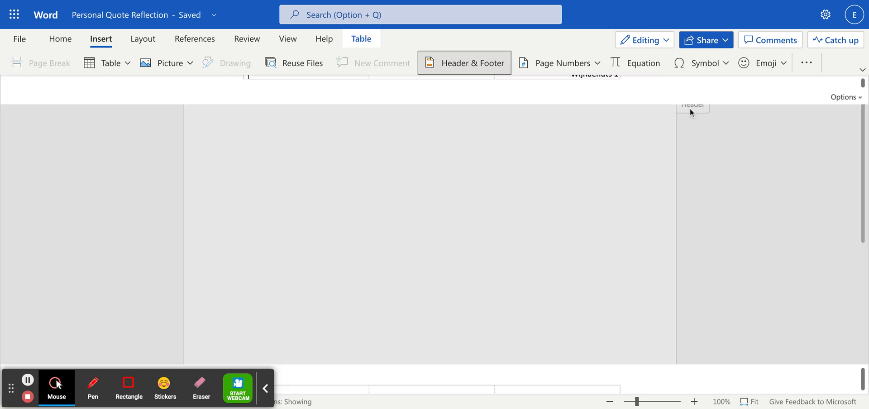
click(723, 178)
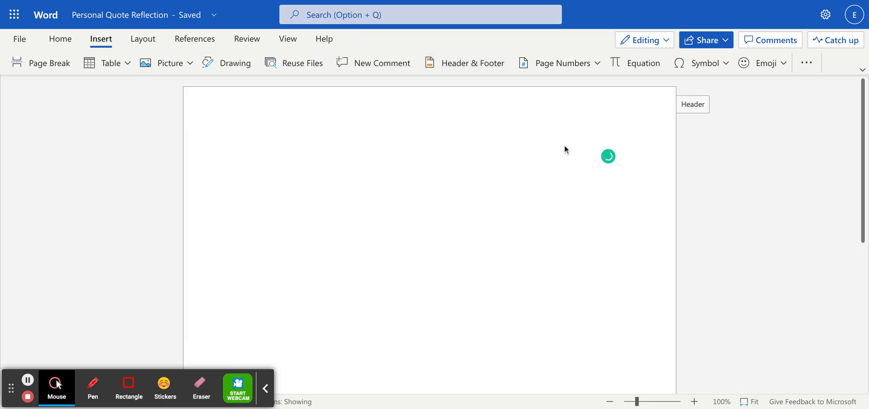
Print the document through File > Print and close the 'All done' ready-to-print notice
click(20, 39)
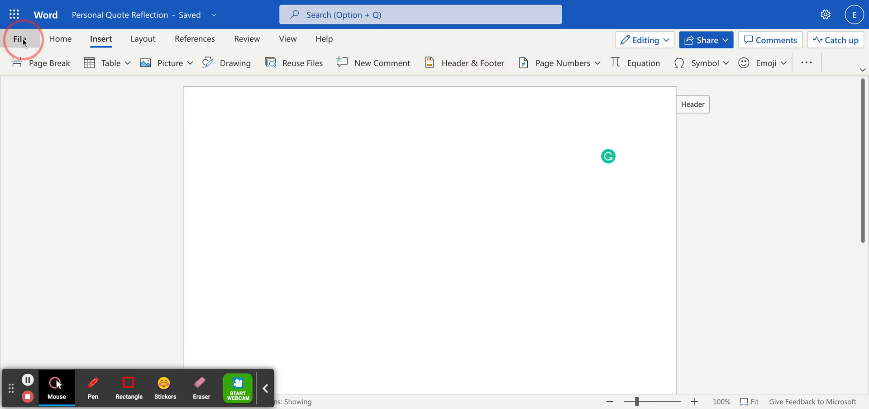
click(51, 192)
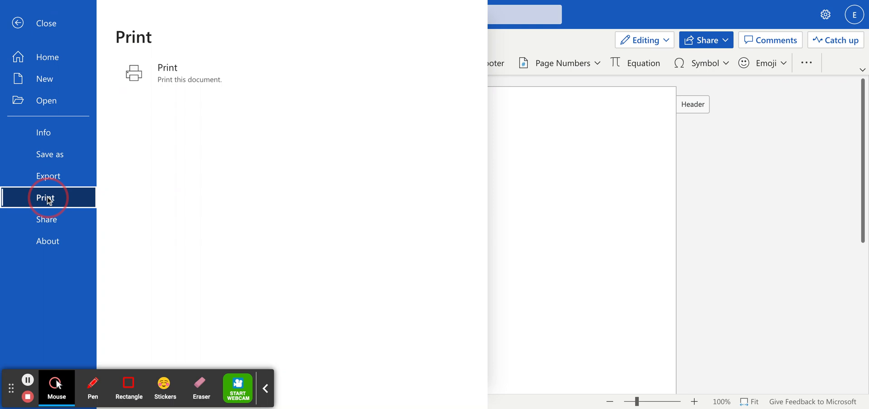
click(205, 78)
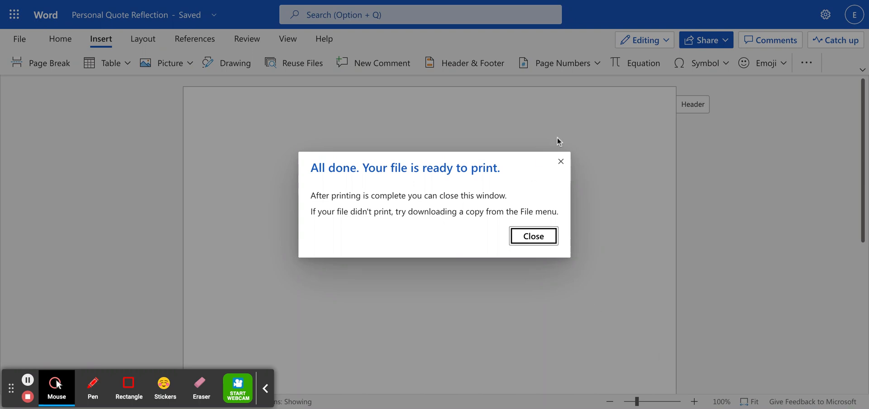
click(562, 161)
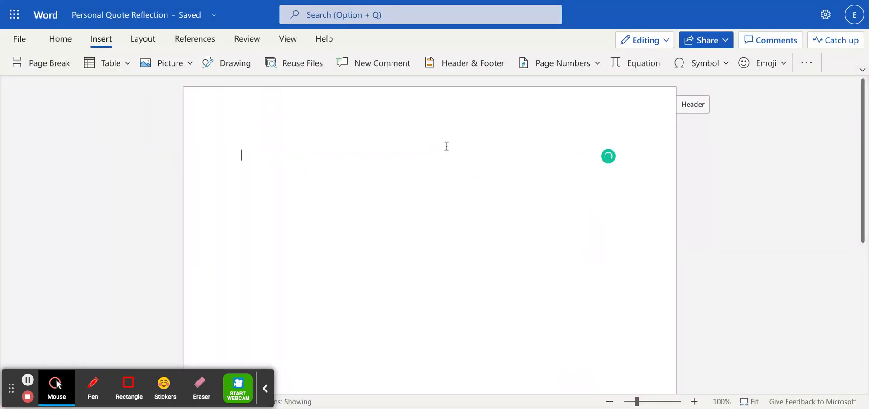
Set the font back to Times New Roman with size 12
click(58, 39)
click(165, 63)
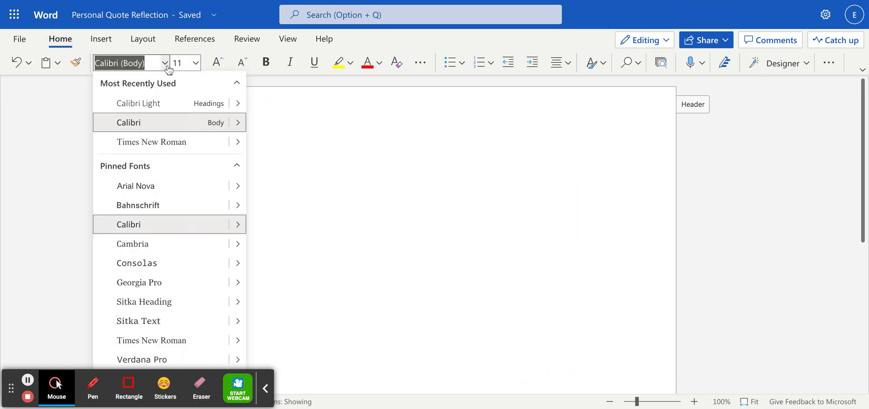
click(161, 143)
click(187, 58)
text(12)
key(Return)
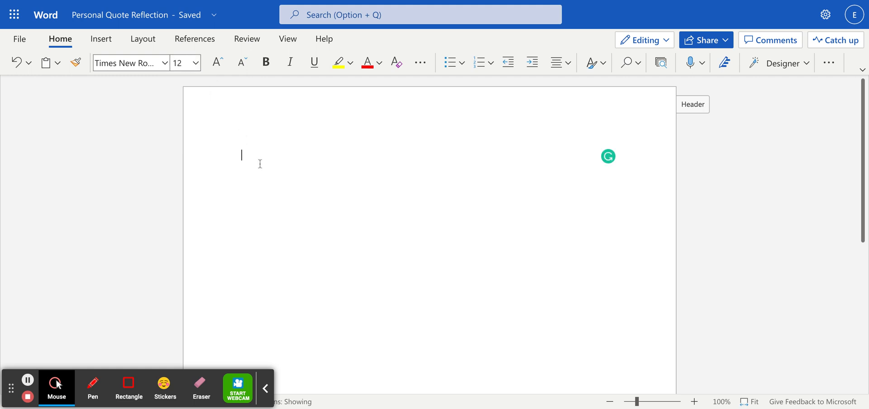
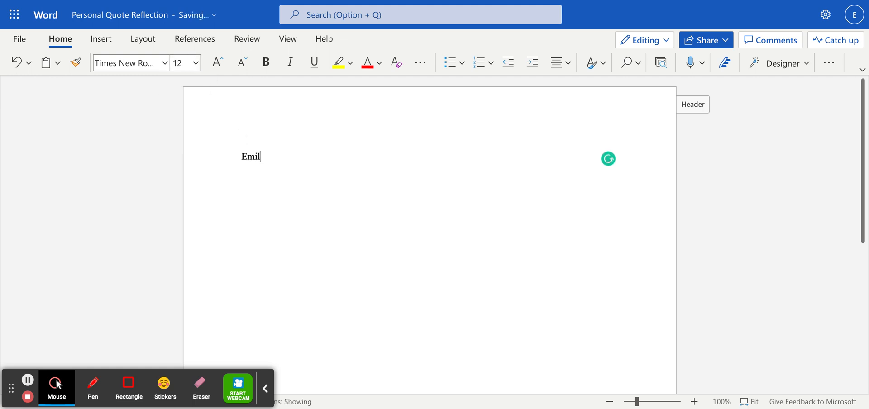
Type the student's full name and the teachers' names, fixing the run-together name via spelling suggestion
key(Return)
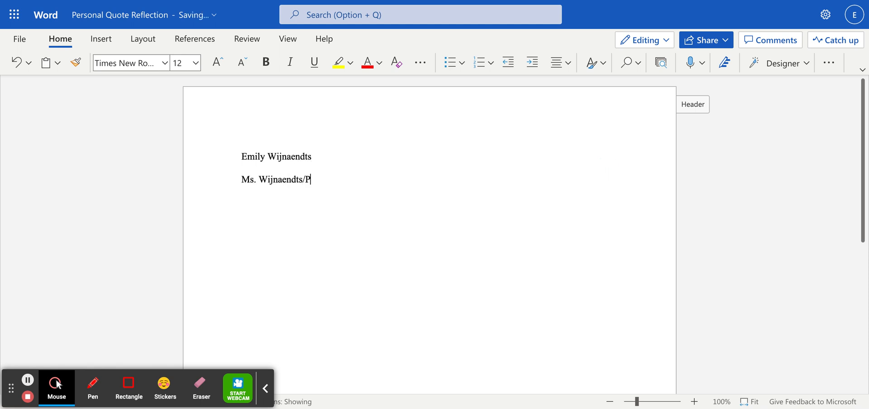
key(BackSpace)
key(BackSpace)
key(BackSpace)
key(BackSpace)
key(Return)
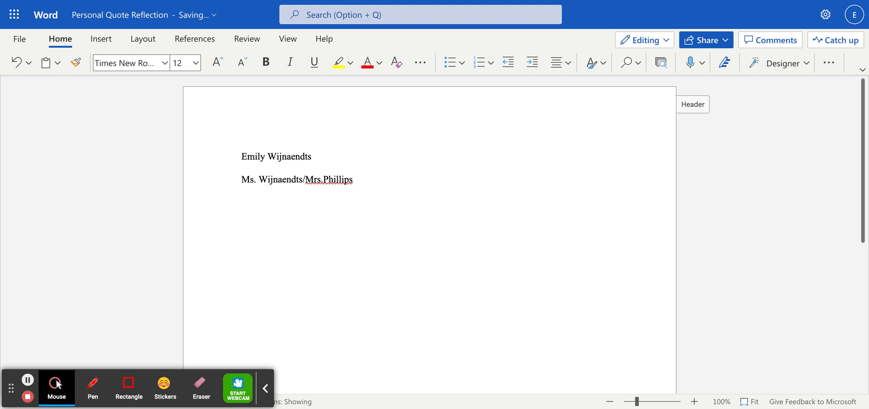
right_click(335, 180)
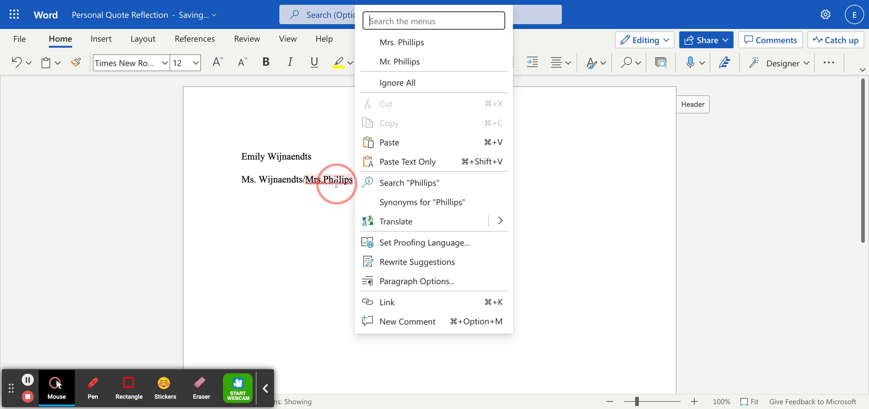
click(402, 42)
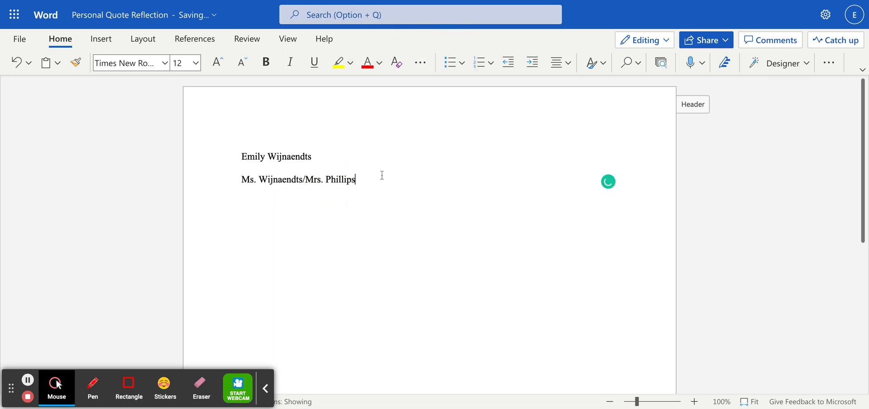
Add the lines 'English 10 Regents' and '22 September 2022' to the heading
text(Englis)
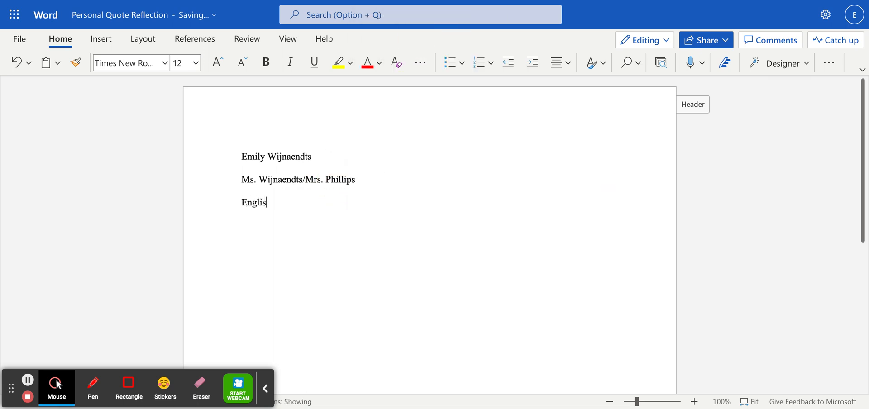
text(h 10 Regents)
key(Return)
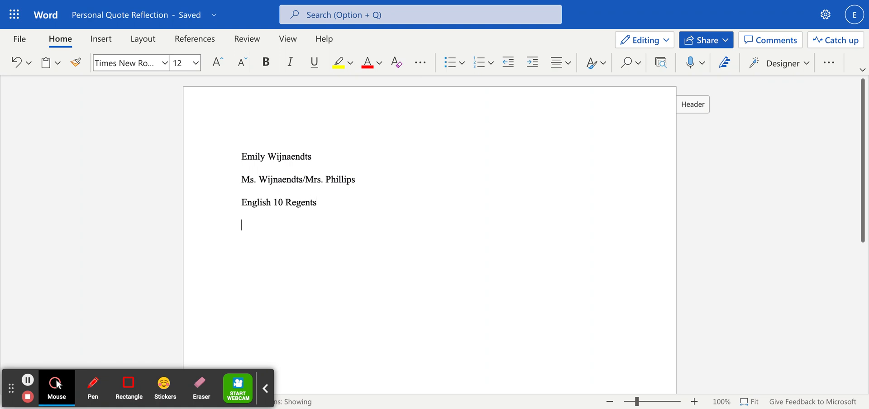
text(22 September 2022)
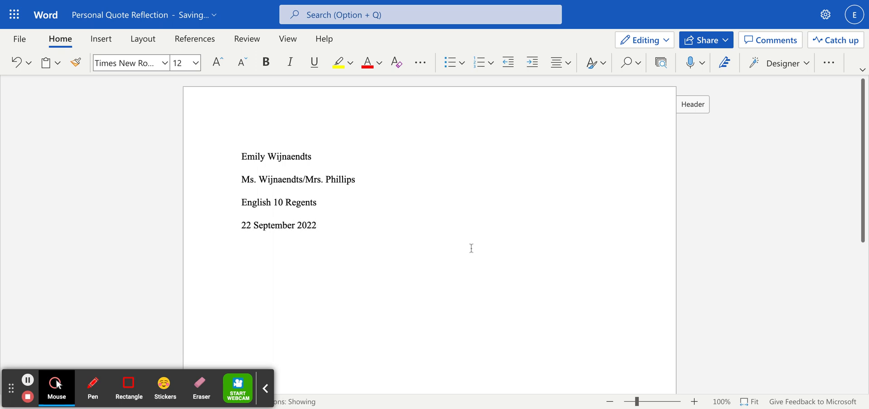
key(Return)
click(371, 225)
Center a new paragraph and type the title 'Who Am I? Reflecting on My Identity'
key(Return)
click(566, 63)
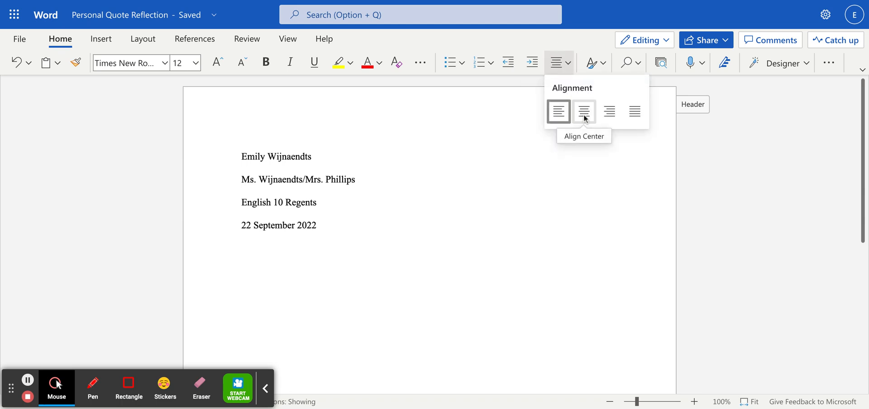
click(584, 117)
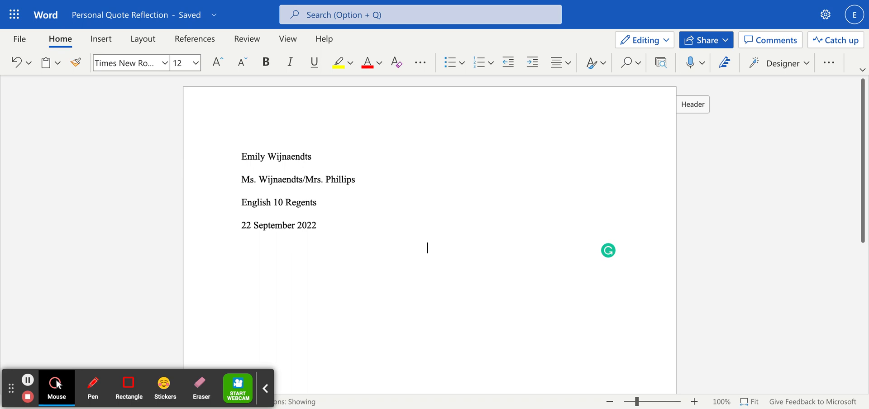
text(Who Am I? A)
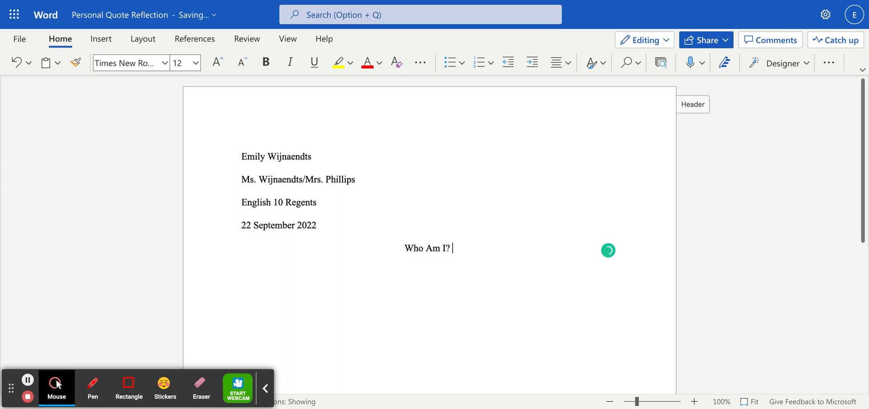
key(BackSpace)
text(Ref)
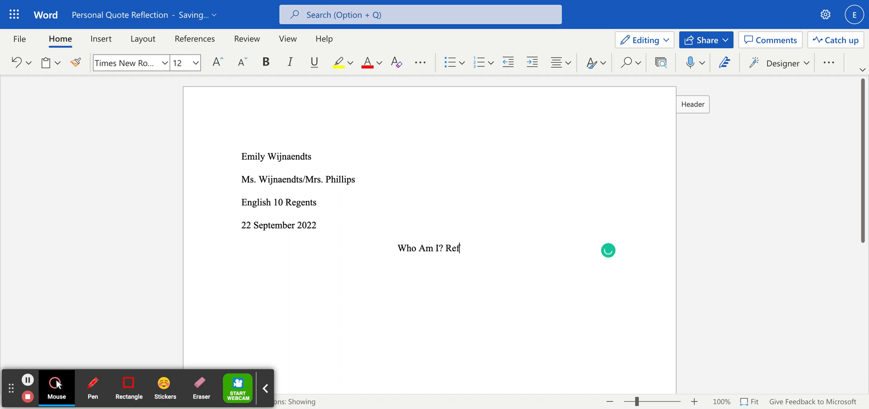
text(lecting on )
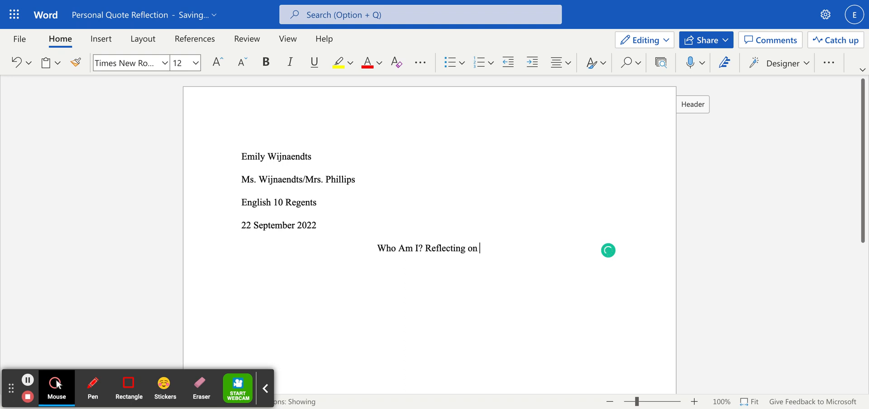
text(My Identity)
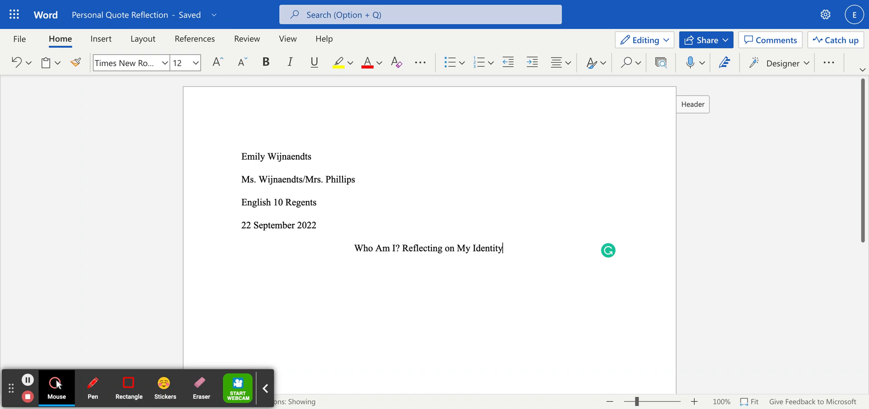
key(Return)
Left-align and type 'When I first approached this assignment, I struggled to pinpoint an aspect of my identity.'
click(551, 64)
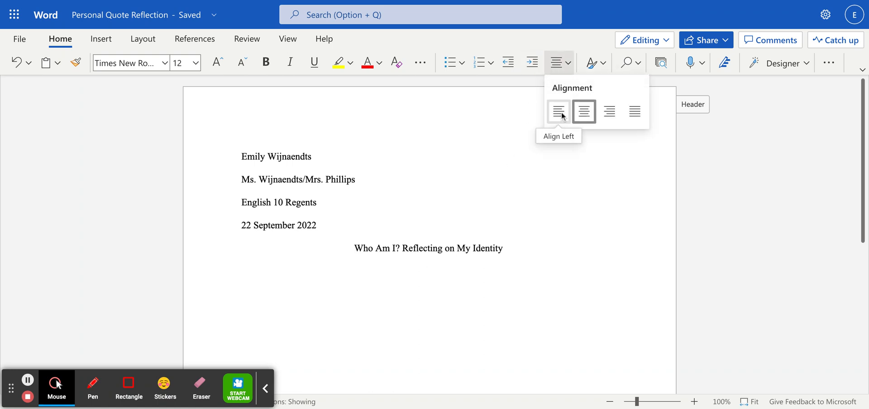
click(562, 115)
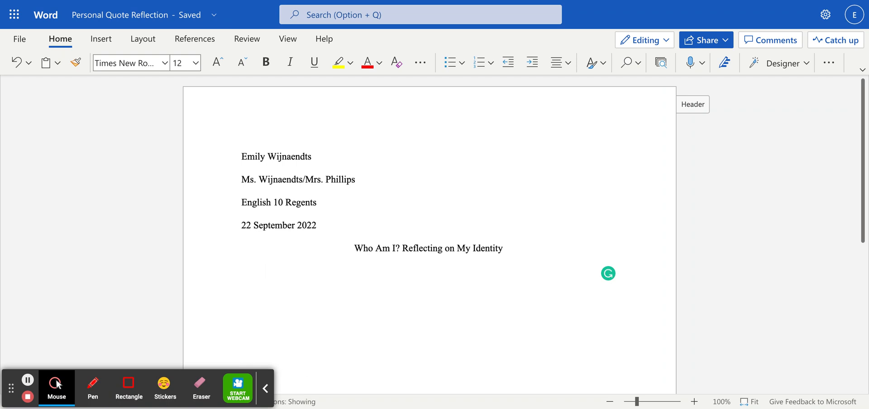
text(When I first ap)
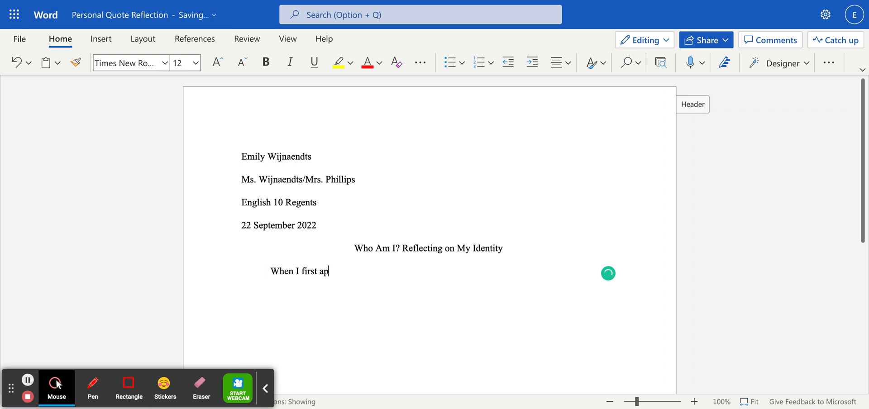
text(proached this as)
key(BackSpace)
key(BackSpace)
key(BackSpace)
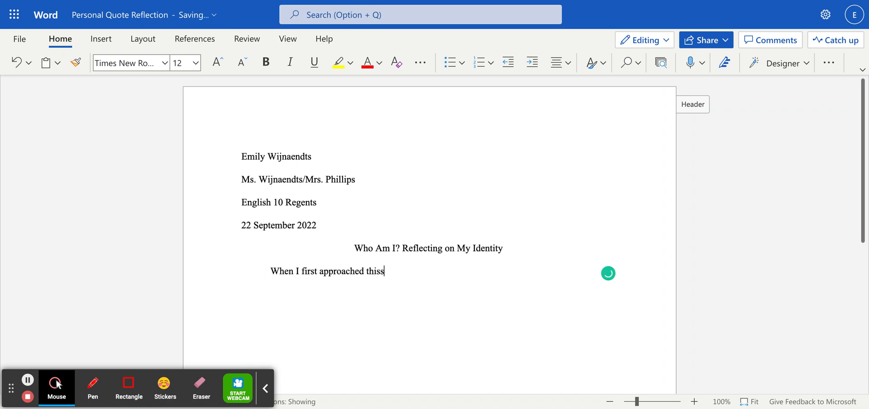
text(assignment, I stru)
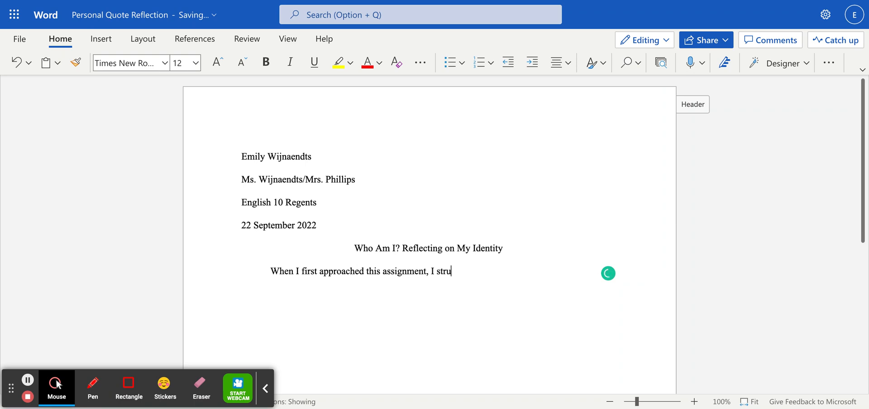
text(ggled to pinpoint an aspect of )
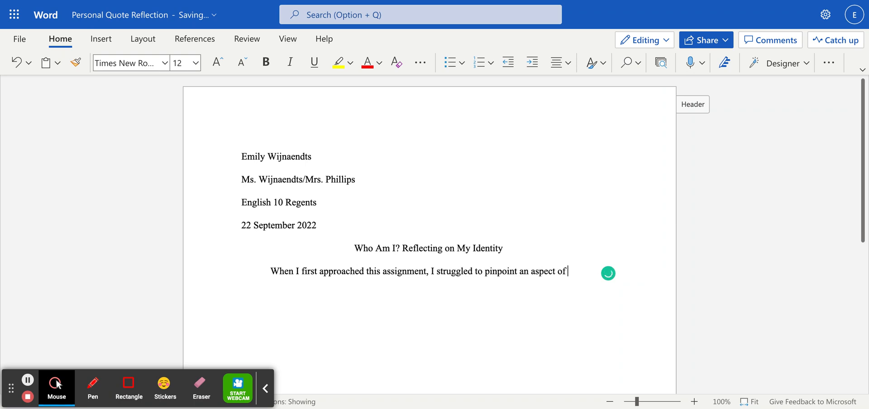
text(my identity.)
key(Return)
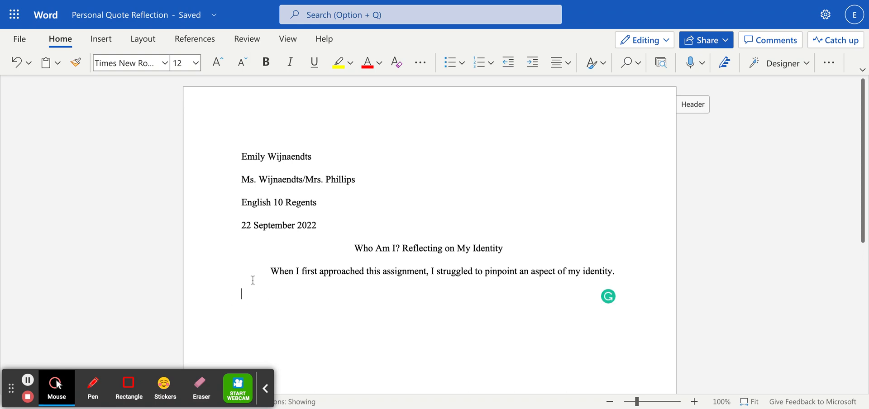
Print the heading, title and first sentence via File > Print, then close the notice
scroll(313, 308, down, 3)
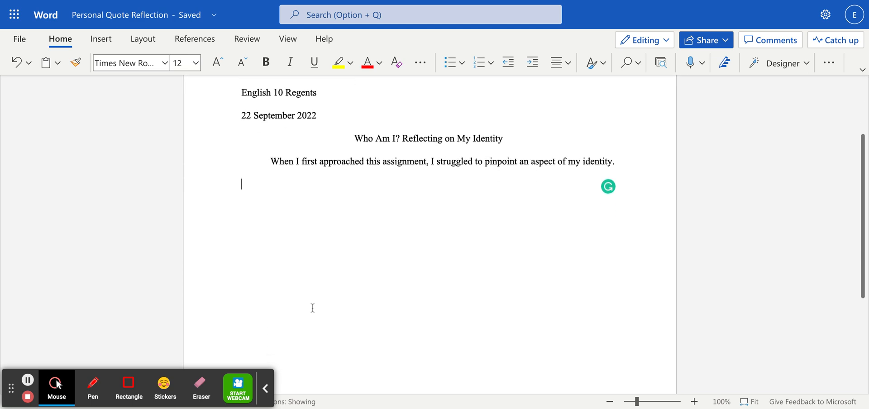
scroll(430, 227, up, 3)
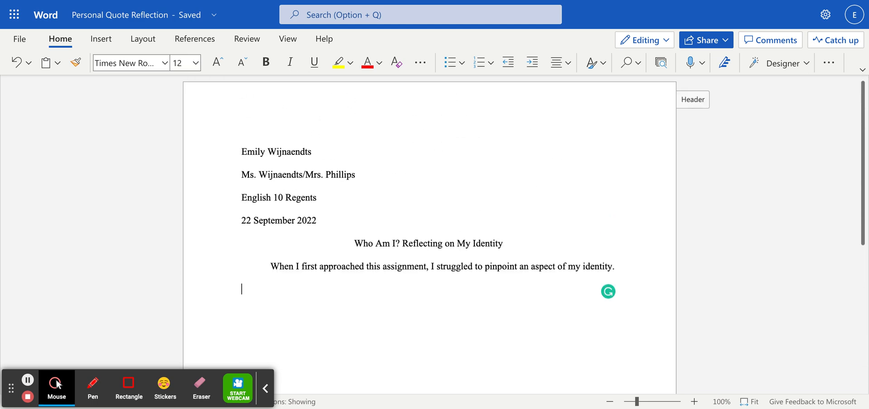
click(16, 39)
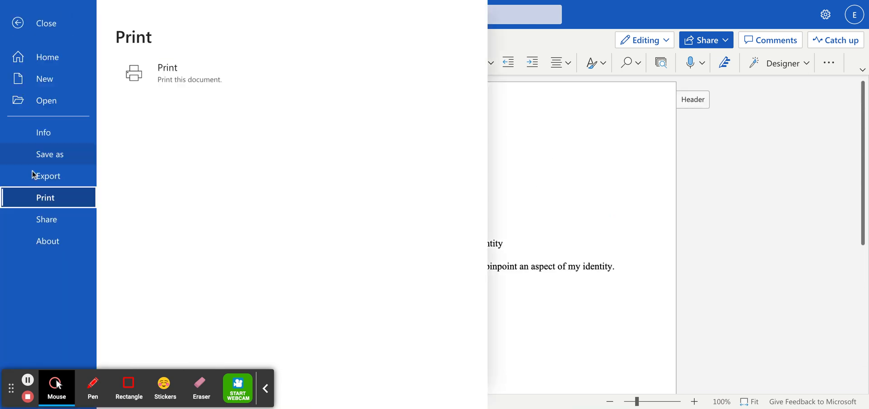
click(180, 86)
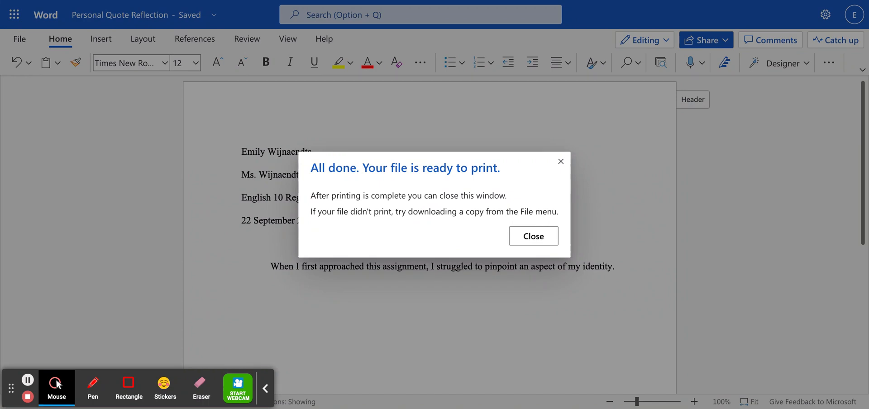
click(530, 238)
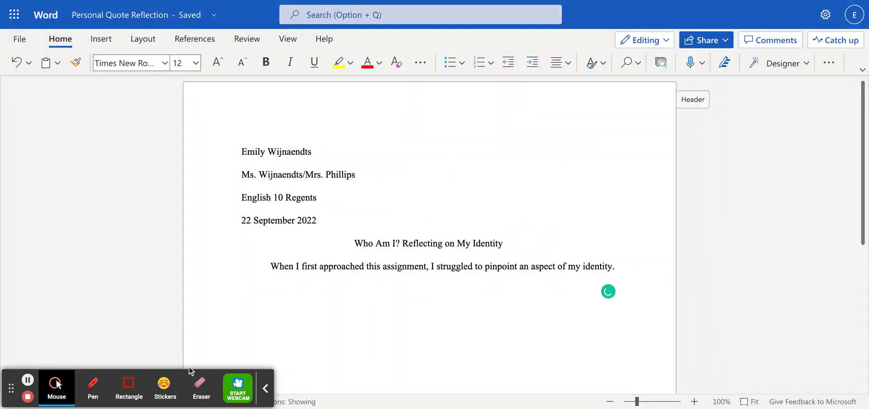